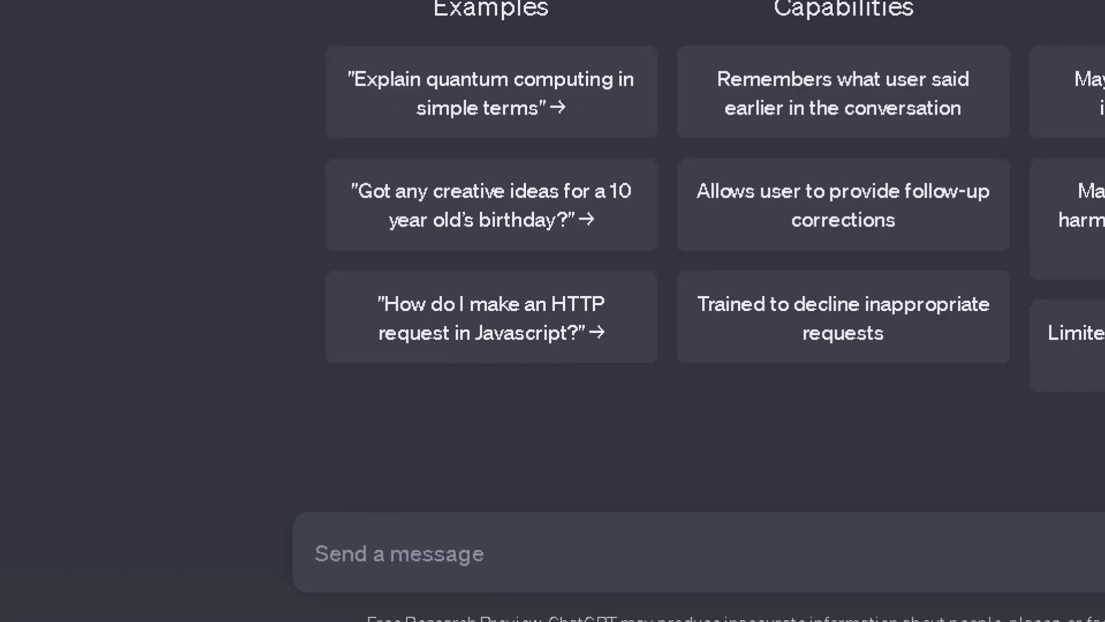
Zoom the ChatGPT start page to 150% with the message box focused.
left_click_drag(450, 449, 103, 547)
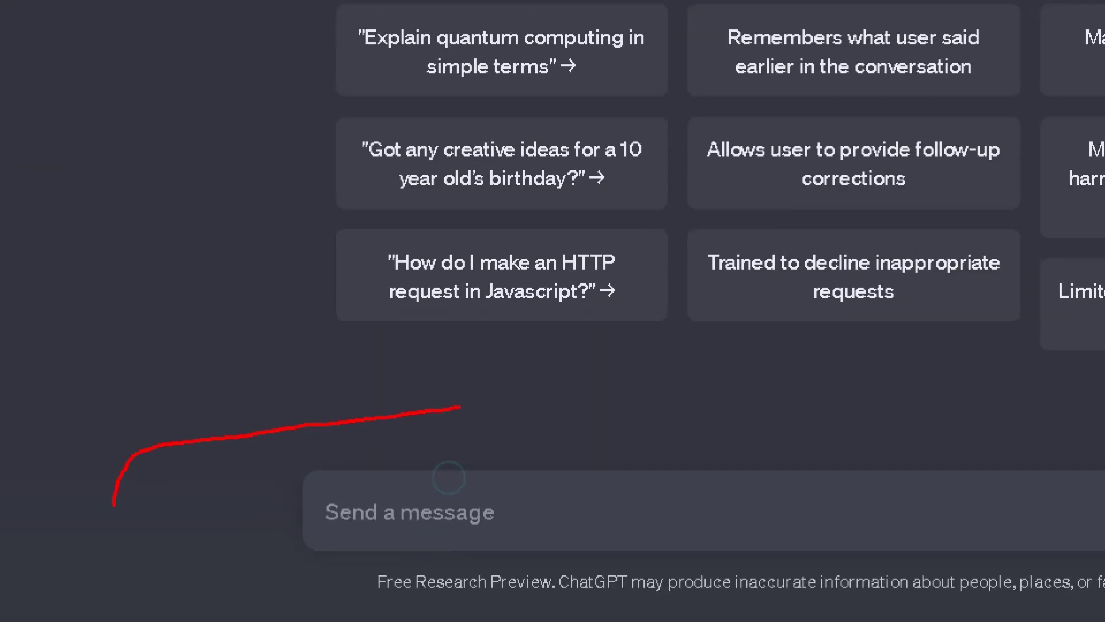
mouse_move(114, 506)
left_mouse_down()
mouse_move(585, 610)
mouse_move(834, 458)
mouse_move(647, 392)
mouse_move(581, 390)
left_mouse_up()
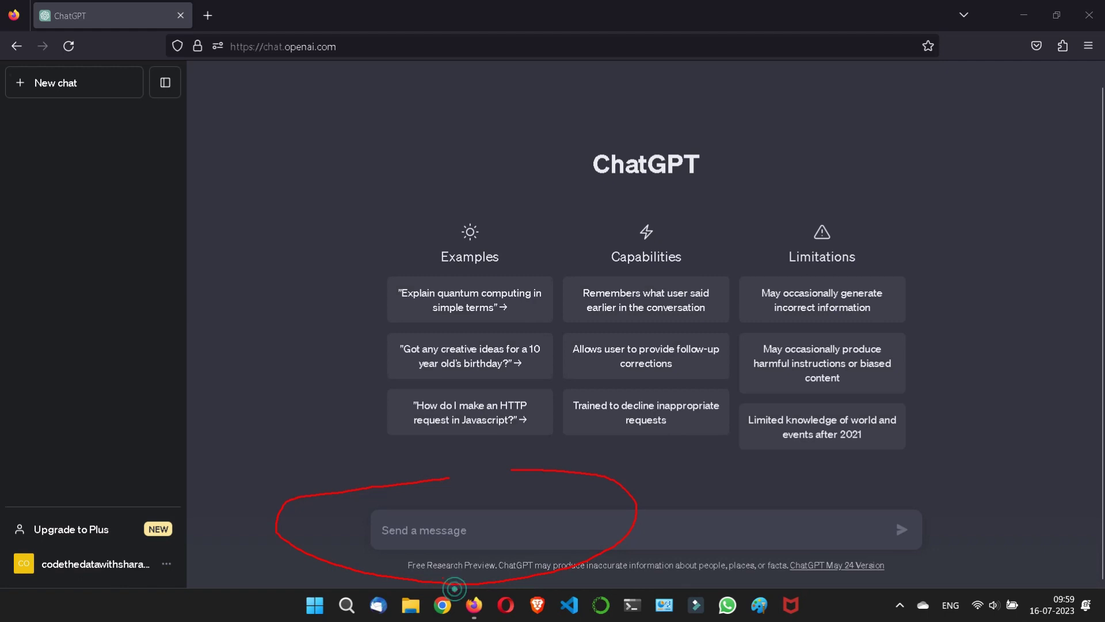
left_click(433, 548)
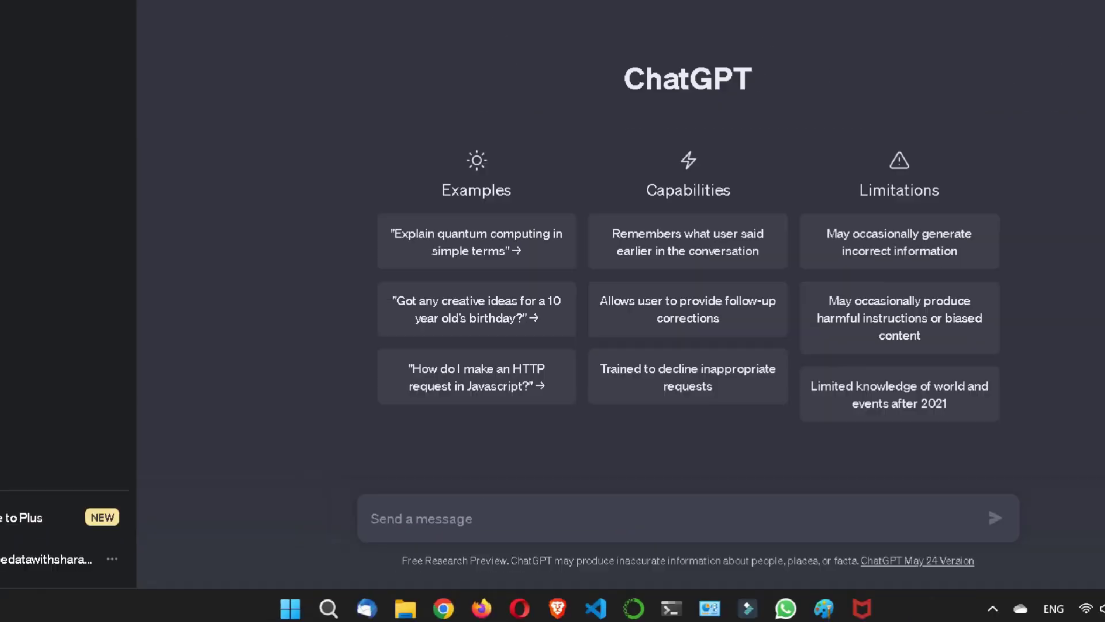
left_click(397, 551)
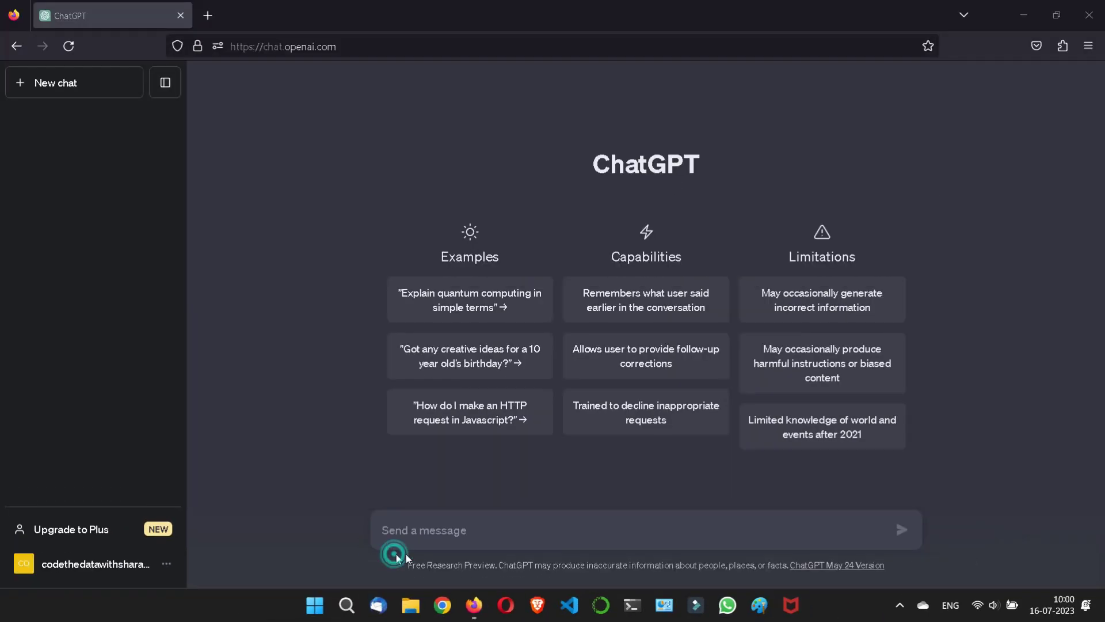
left_click(424, 533)
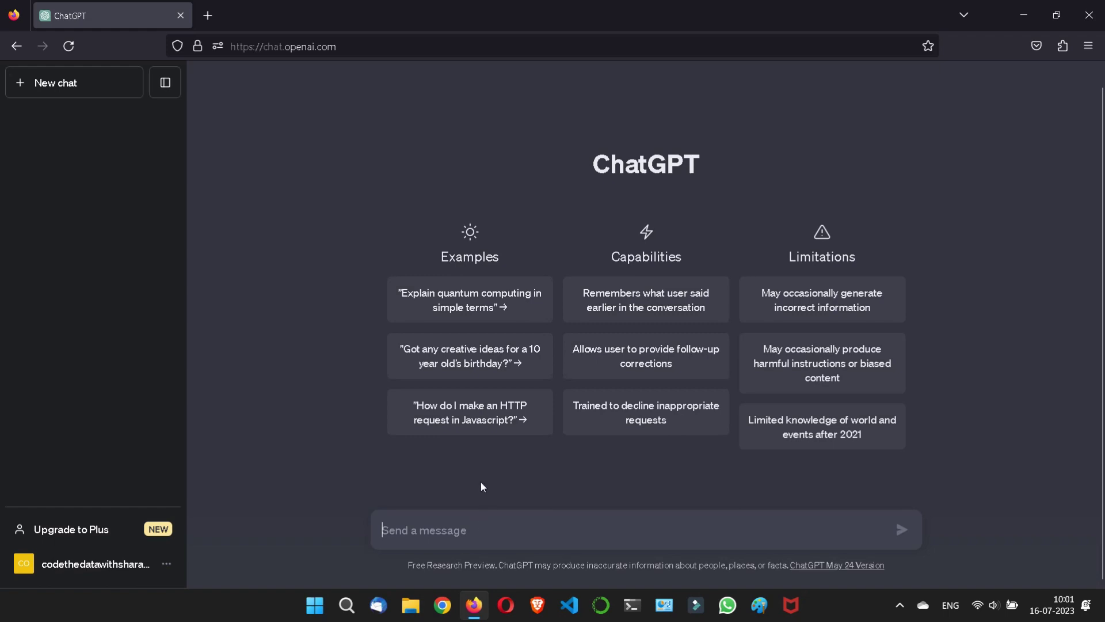
key("ctrl+plus")
key("ctrl+plus")
key("ctrl+plus")
key("ctrl+plus")
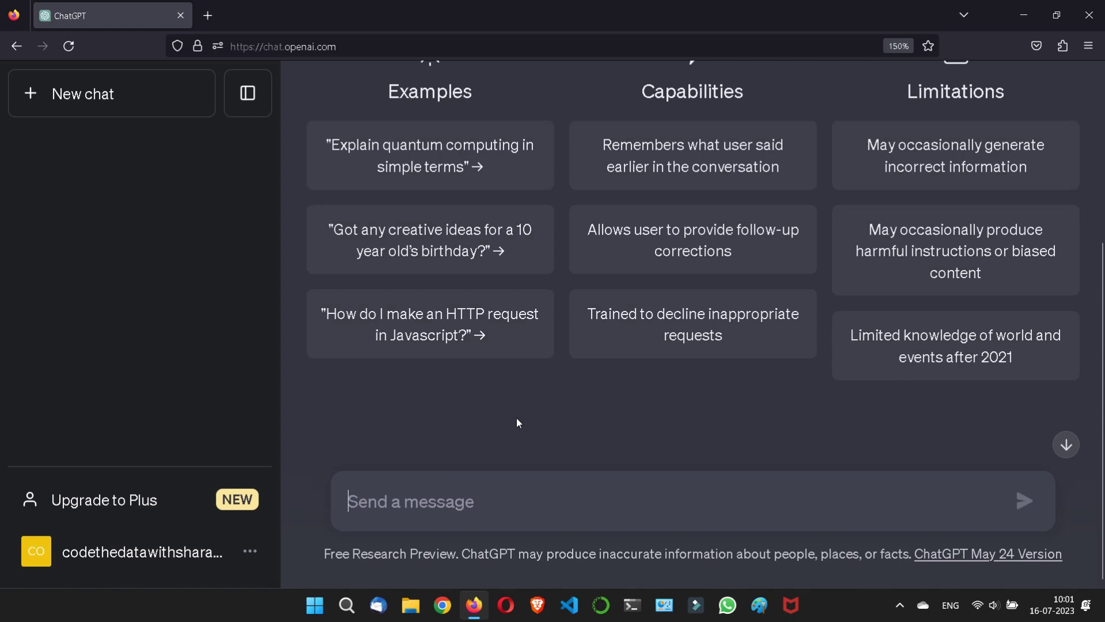
left_click(453, 488)
Ask ChatGPT to explain "ai", trimming the extra words before sending.
type("explain")
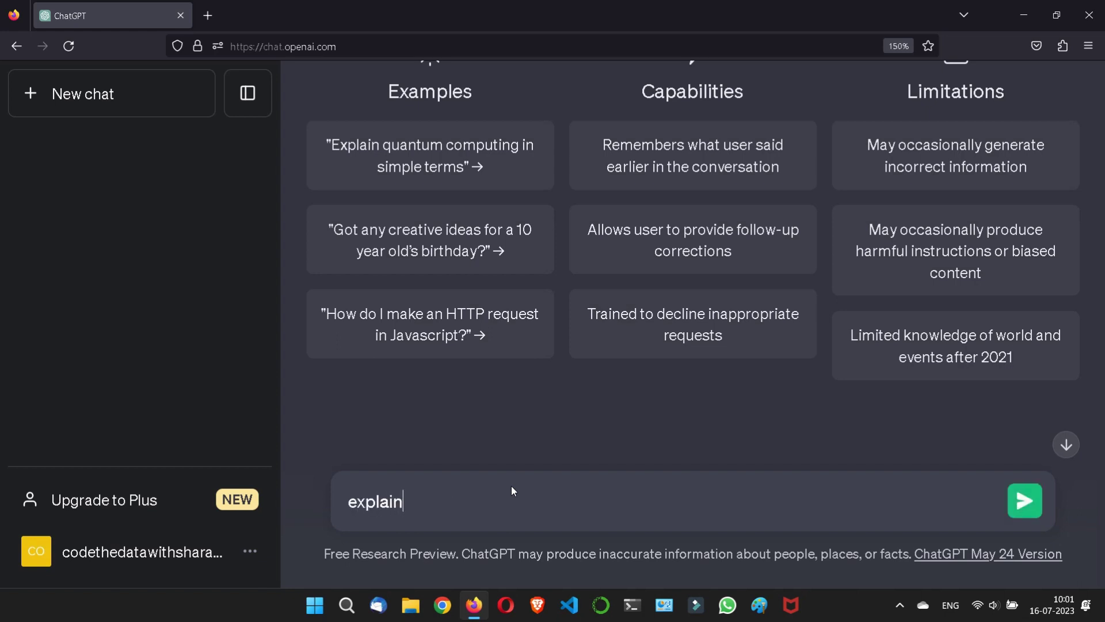
type(" \"ai\" in si")
key("BackSpace")
key("BackSpace")
key("BackSpace")
key("BackSpace")
key("BackSpace")
key("BackSpace")
key("Return")
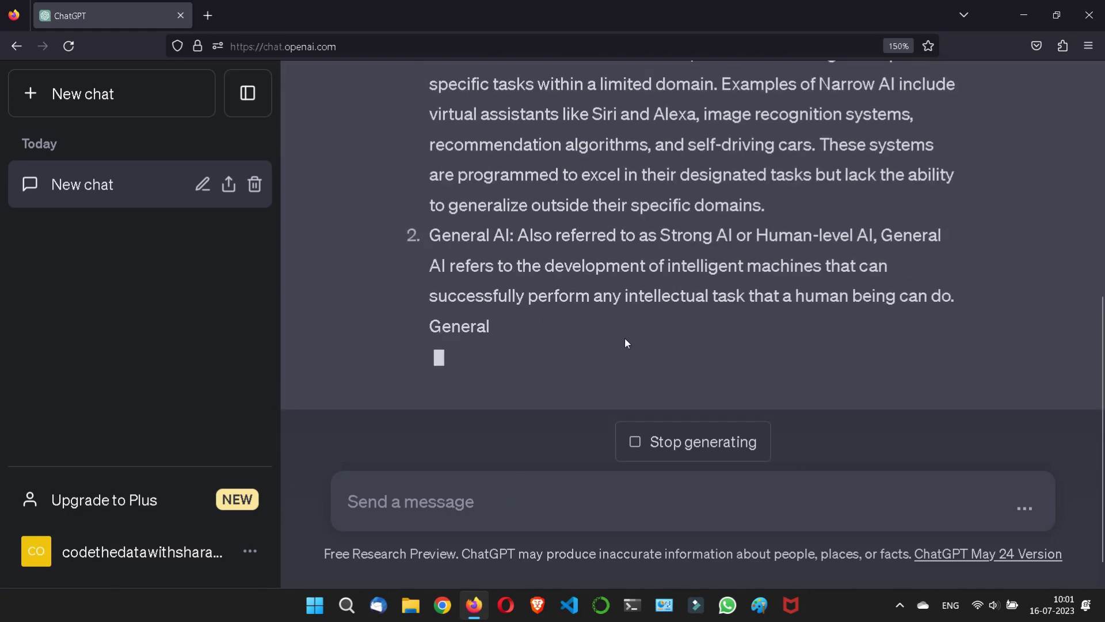
Scroll through the finished answer covering AI types, techniques and applications.
scroll(624, 337, "up", 2)
scroll(600, 329, "down", 5)
scroll(554, 295, "up", 2)
scroll(554, 294, "up", 6)
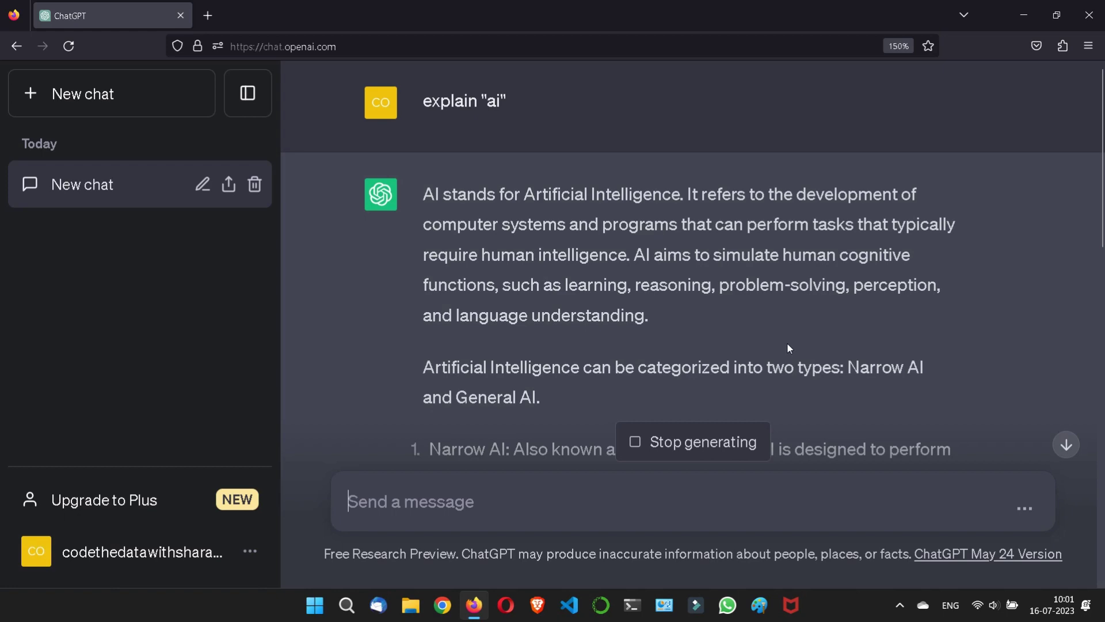
scroll(739, 297, "down", 2)
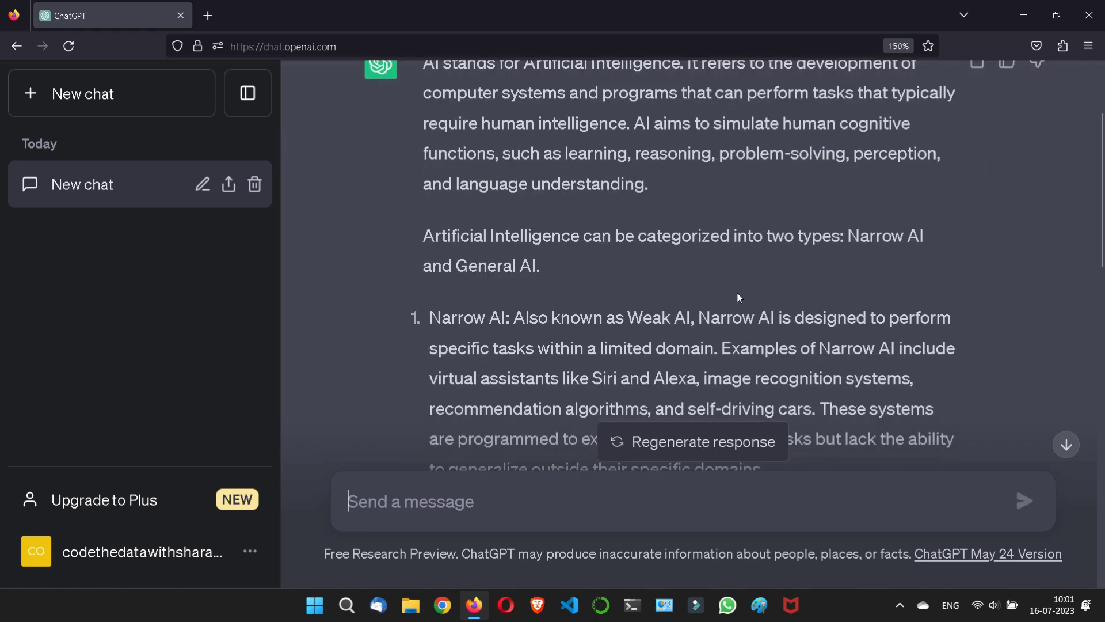
scroll(719, 277, "up", 2)
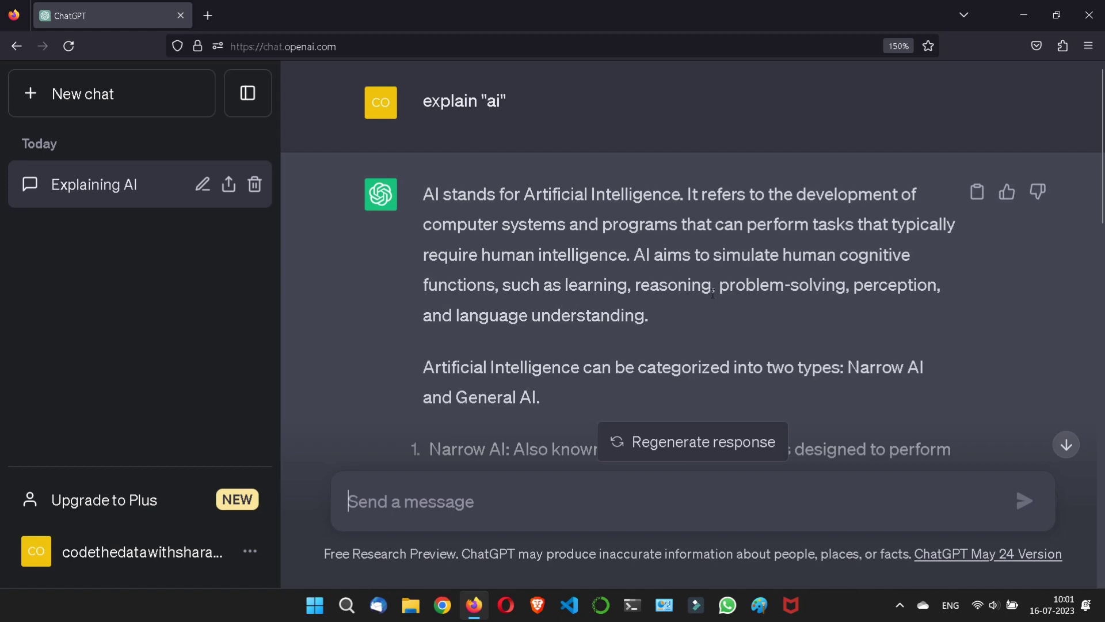
scroll(500, 325, "down", 6)
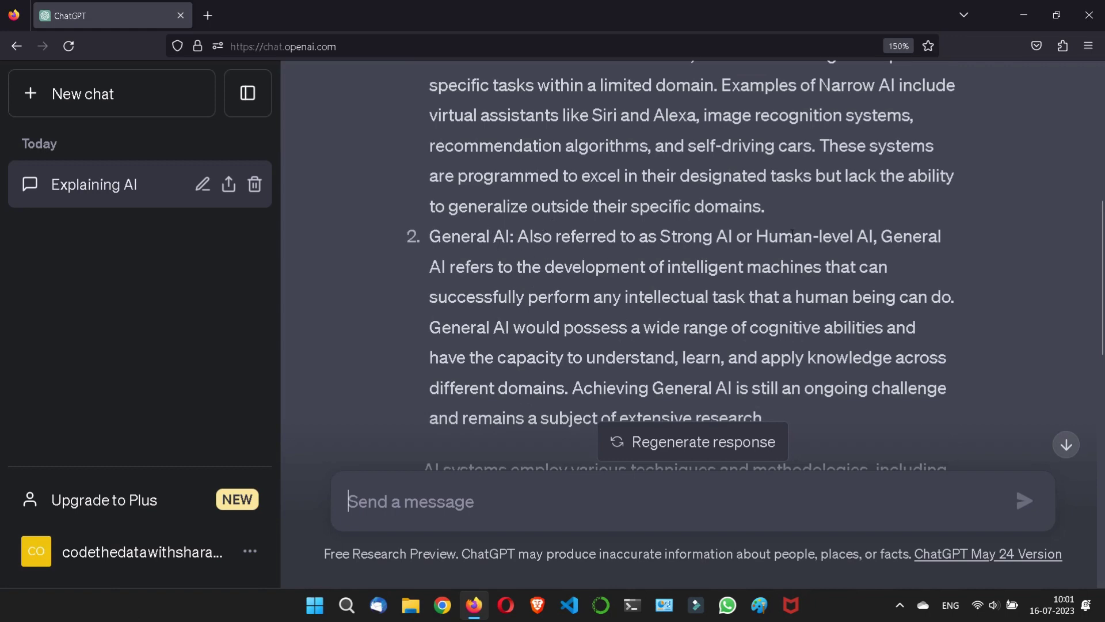
scroll(616, 348, "down", 6)
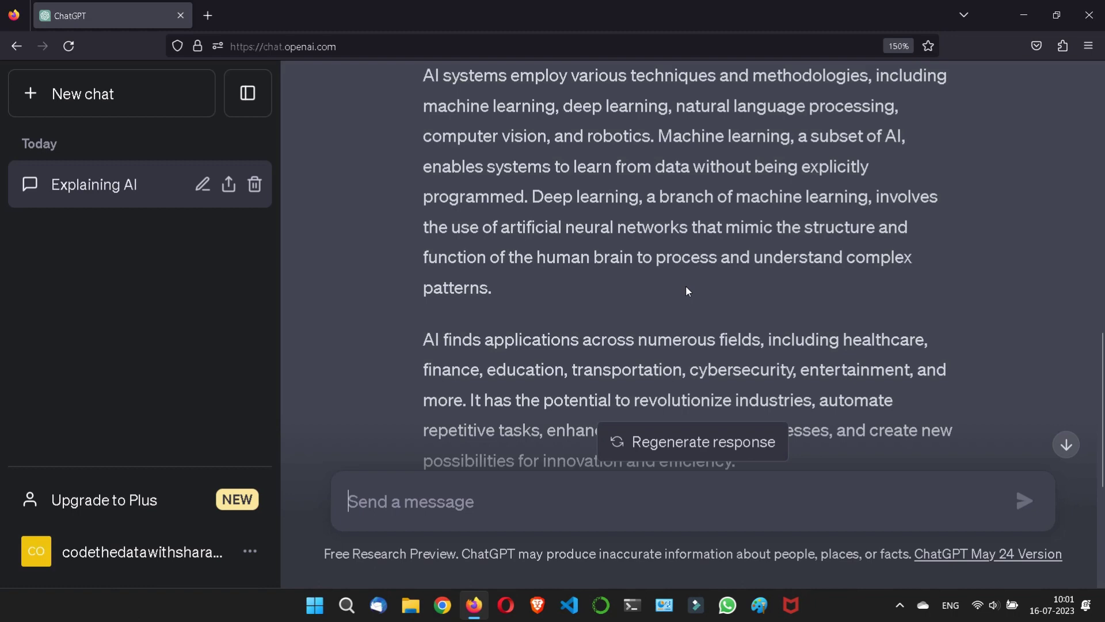
scroll(686, 286, "up", 12)
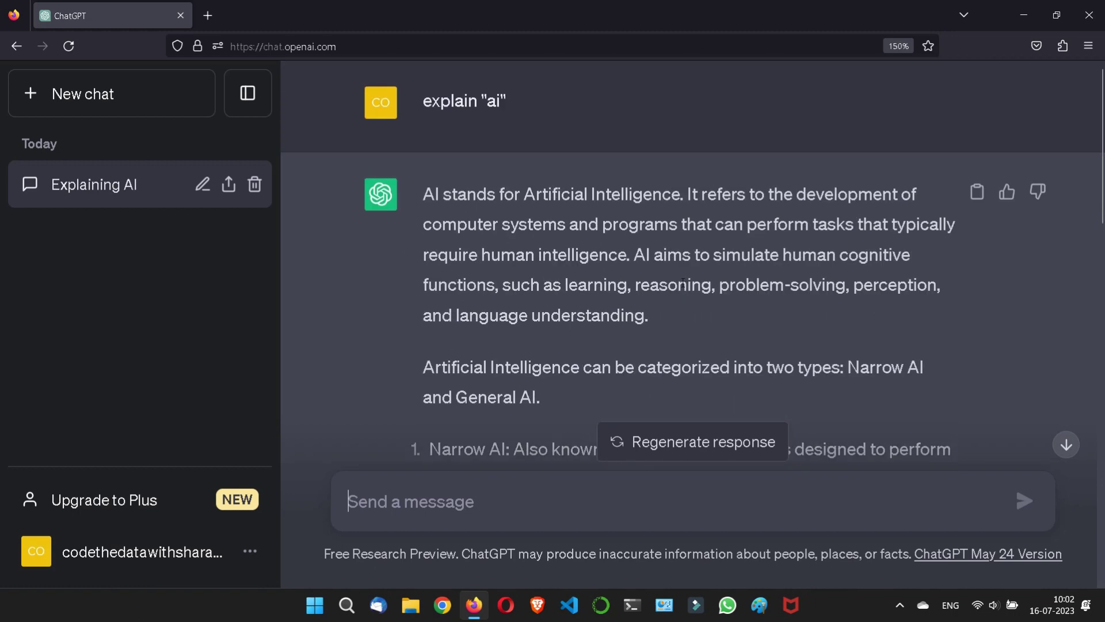
Delete the Explaining AI chat and type explain "ai" like i am 5 year old.
left_click(254, 184)
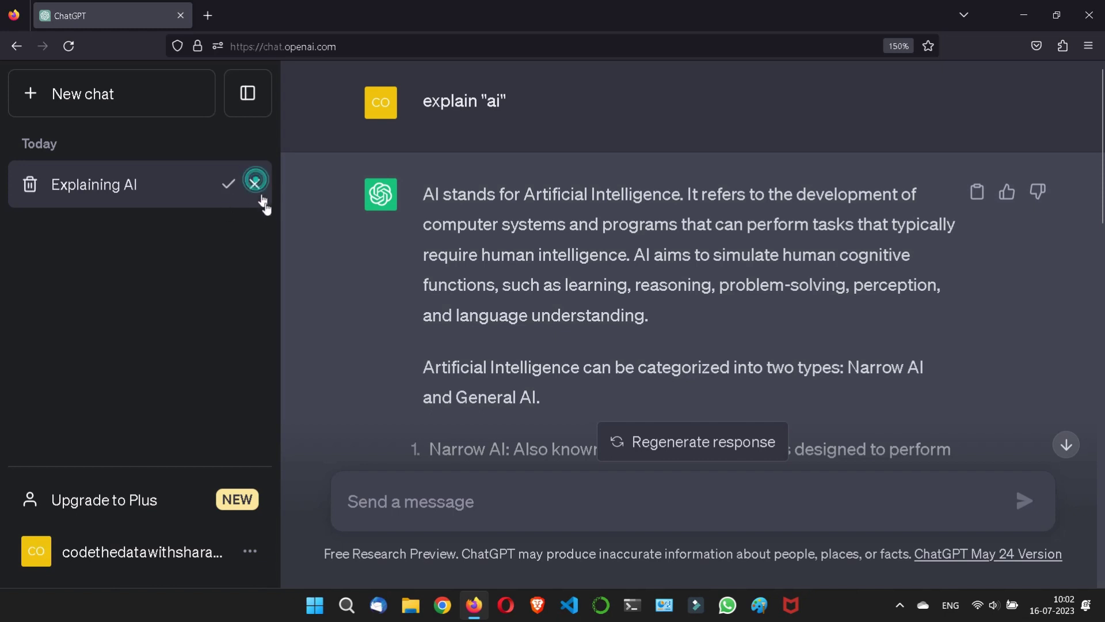
left_click(228, 186)
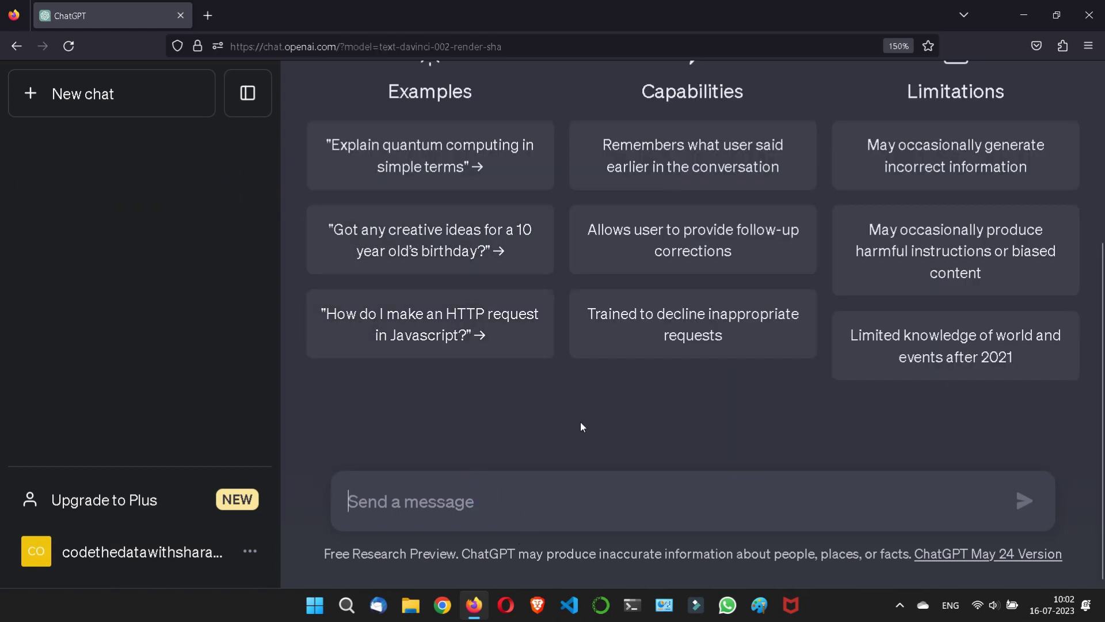
type("expl")
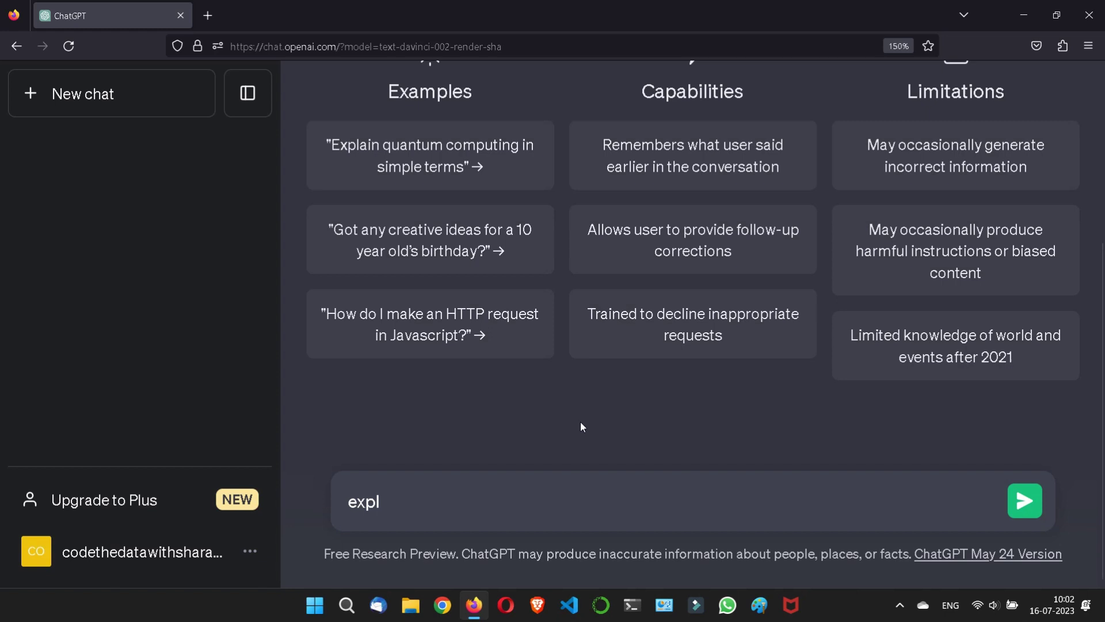
type("ain \"")
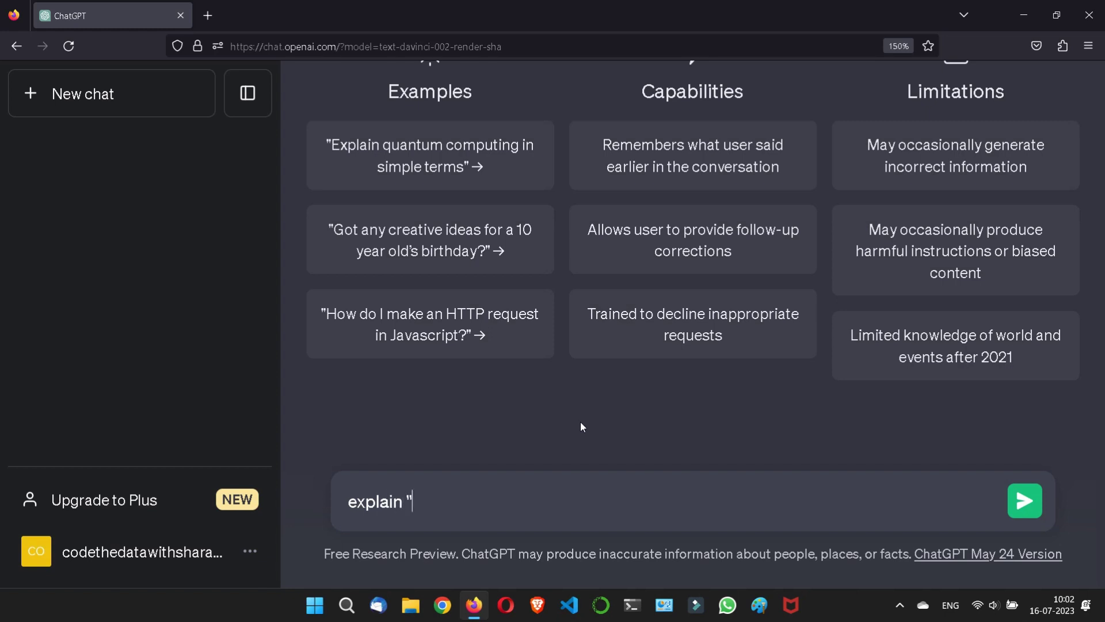
type("ai\" like i am ")
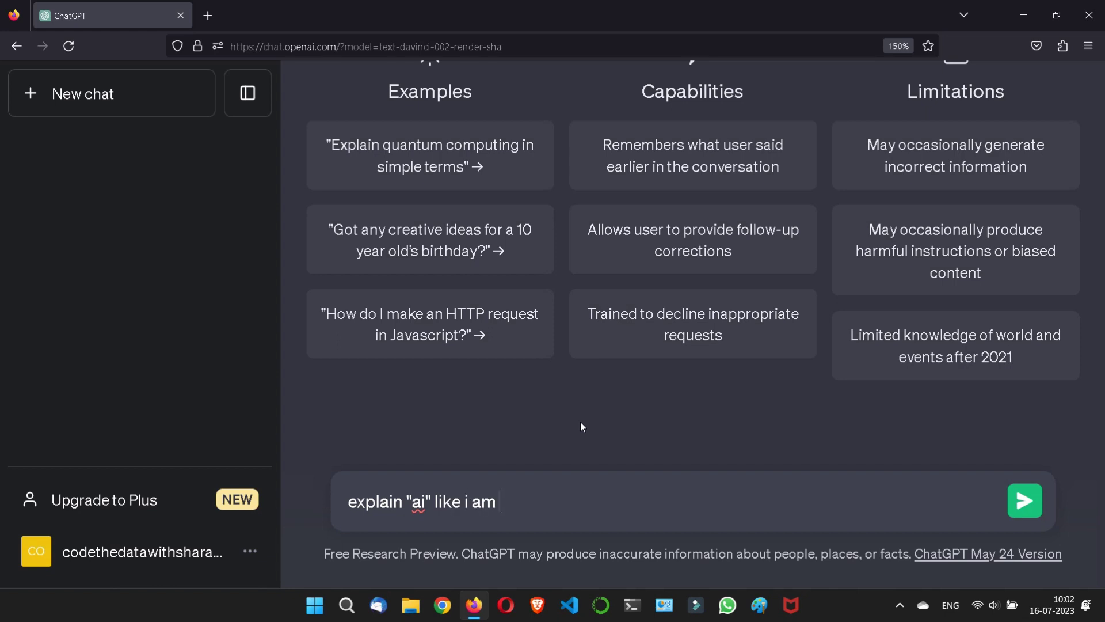
type("5 year old")
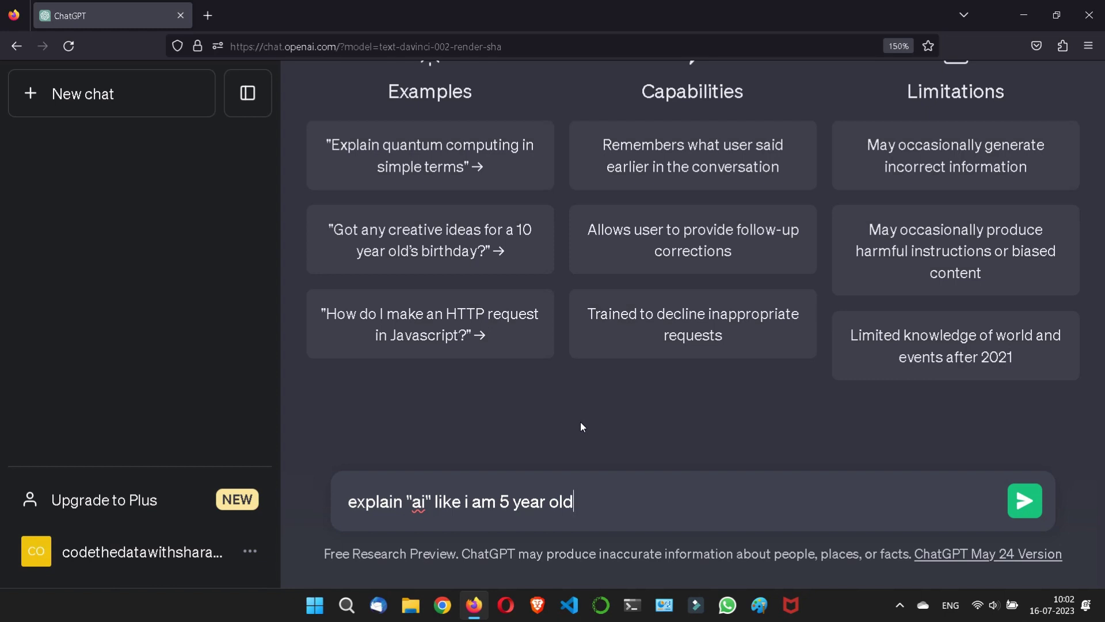
Send the five-year-old question and read the reply, highlighting "play games!".
key("Return")
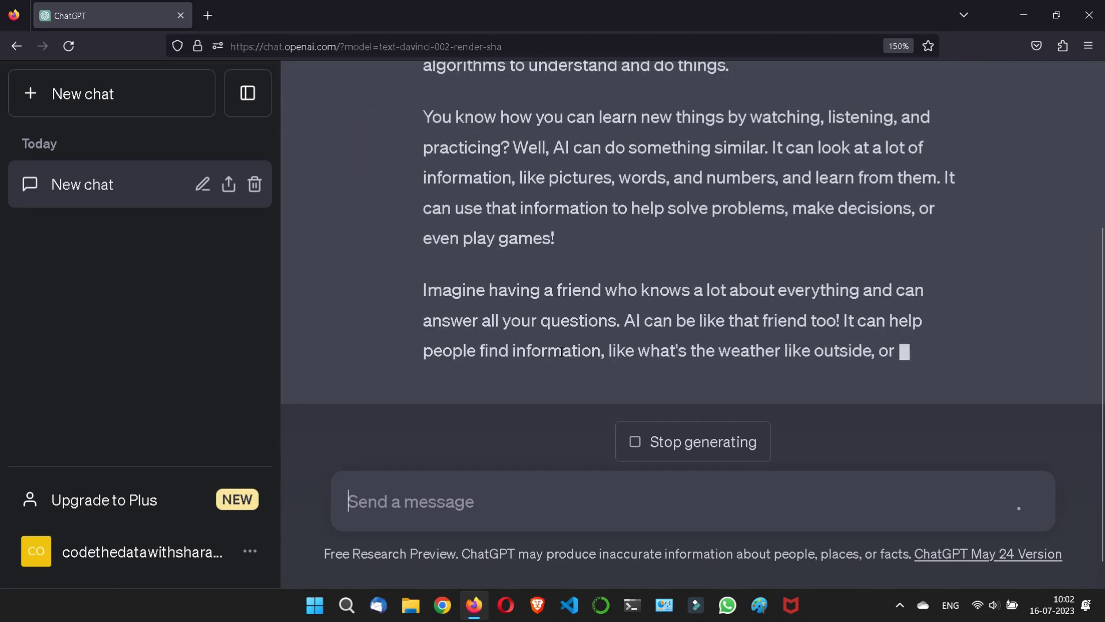
scroll(554, 316, "up", 5)
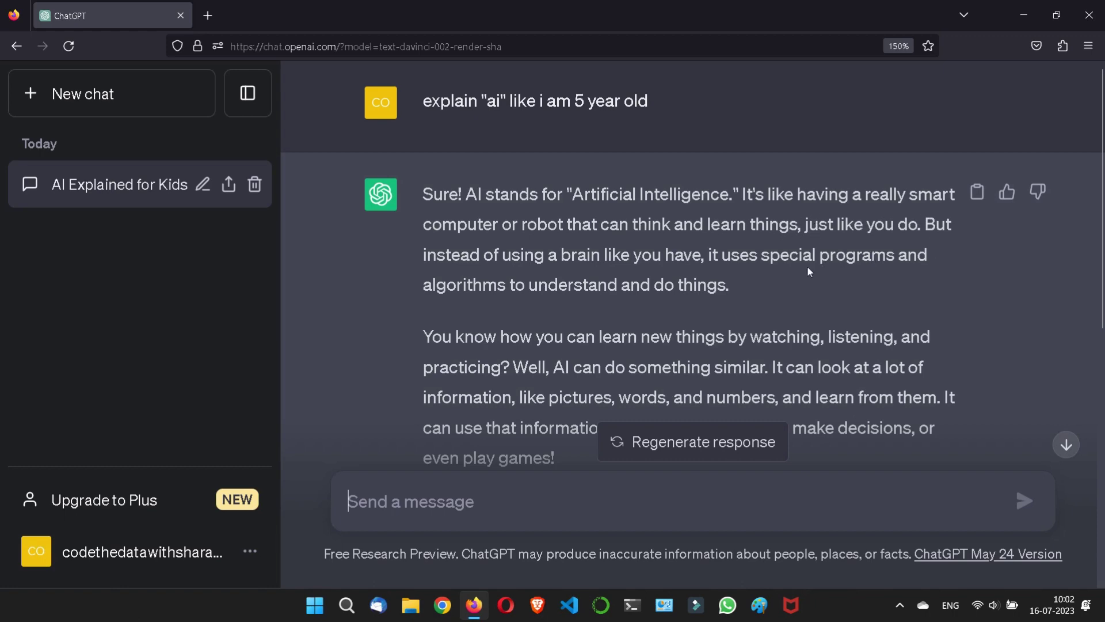
scroll(659, 305, "down", 3)
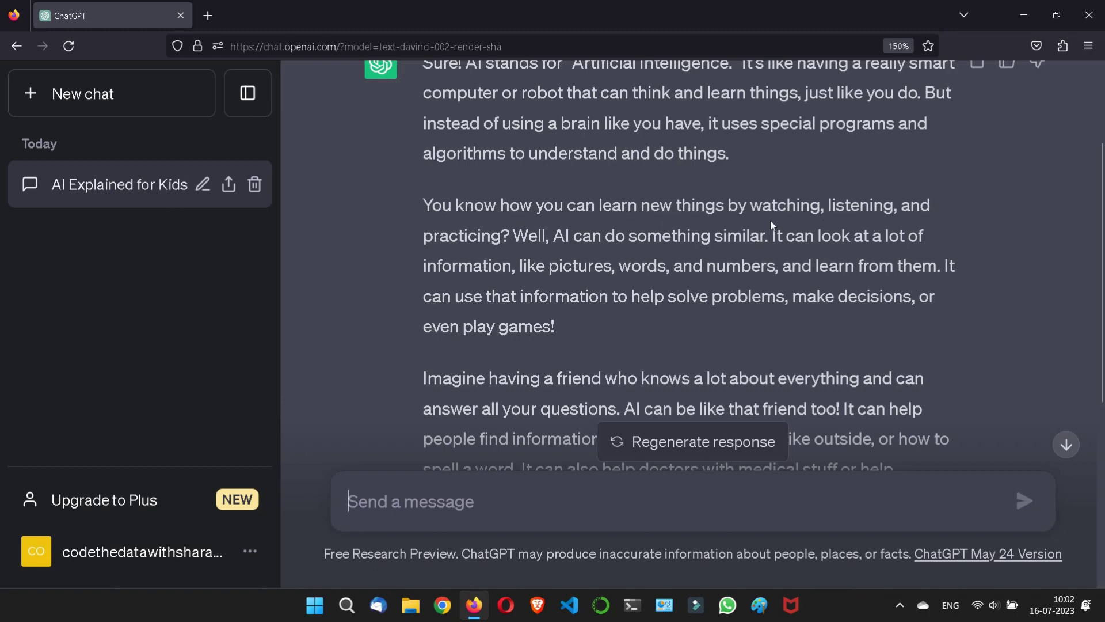
scroll(692, 281, "down", 3)
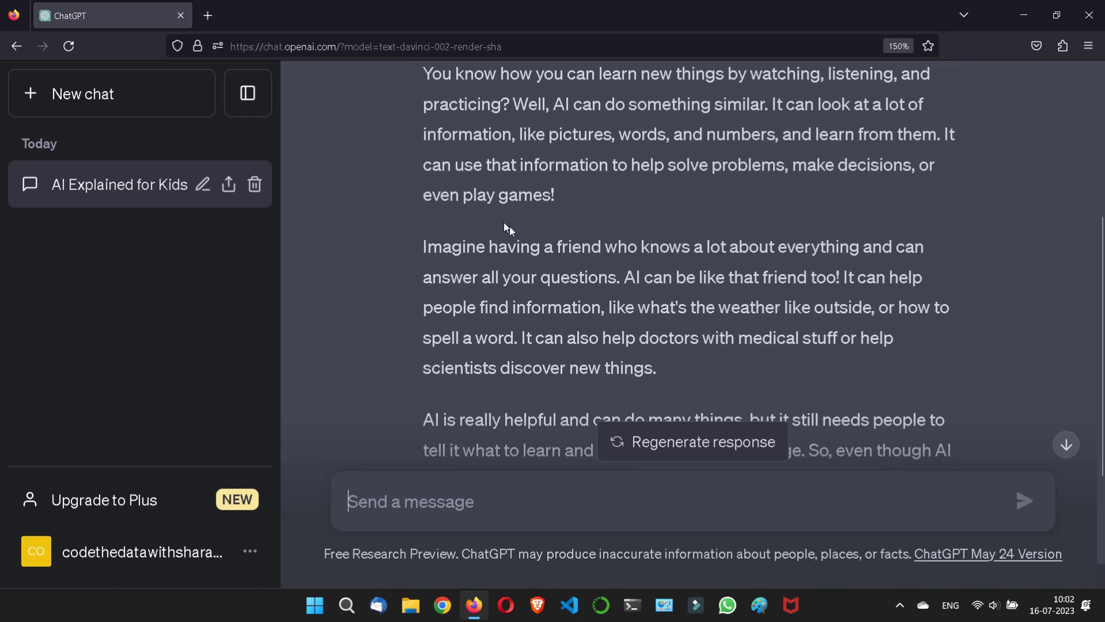
left_click_drag(568, 195, 460, 196)
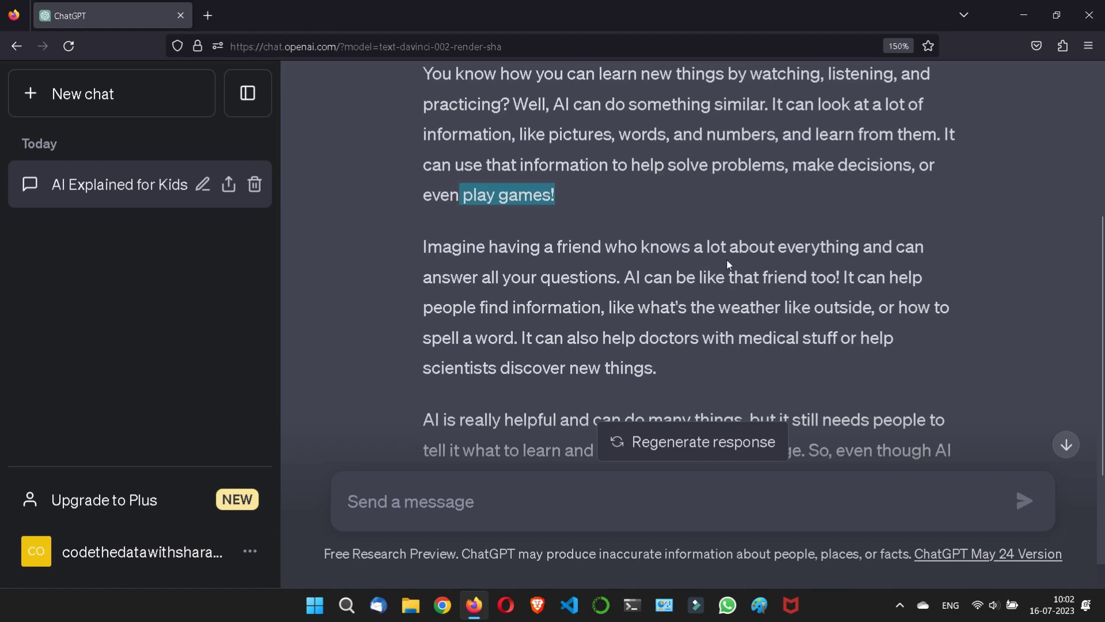
scroll(806, 323, "down", 3)
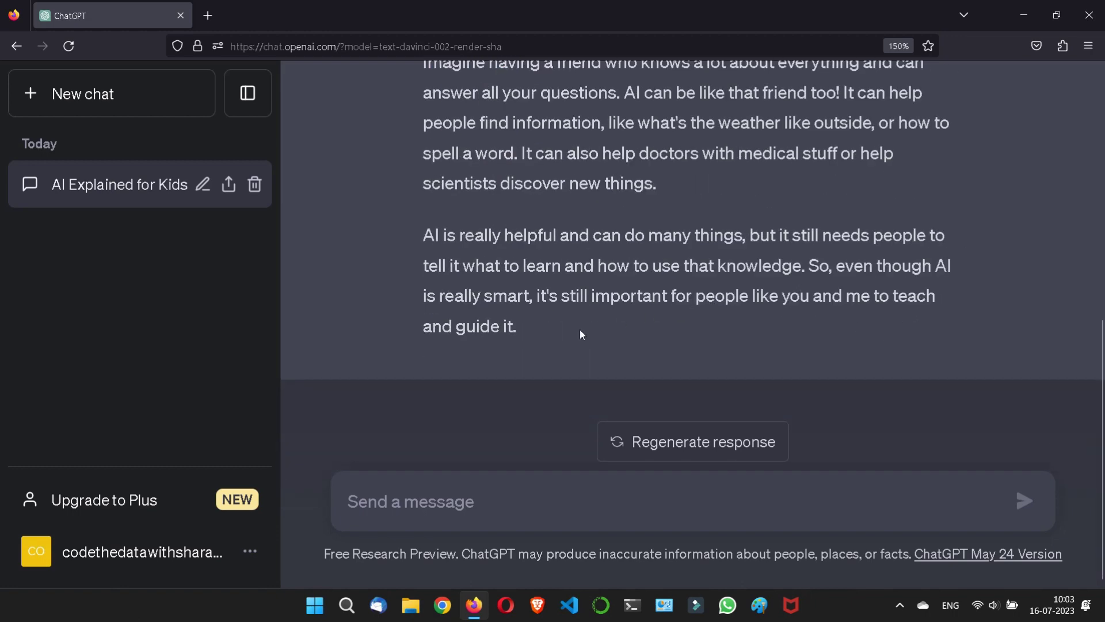
scroll(844, 225, "up", 7)
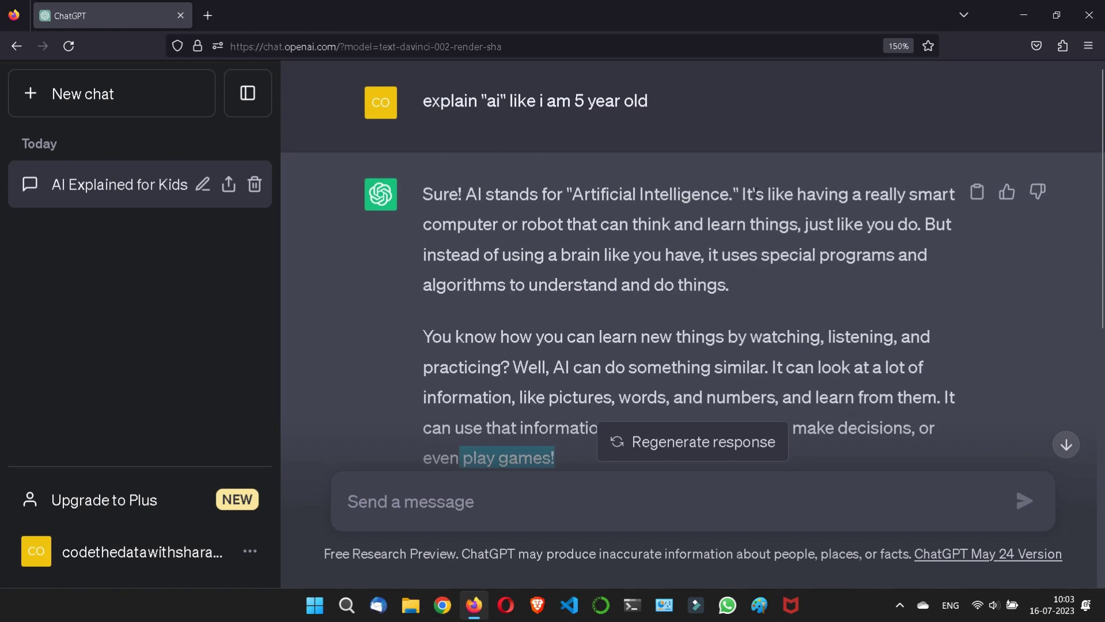
scroll(836, 313, "down", 5)
scroll(698, 276, "down", 3)
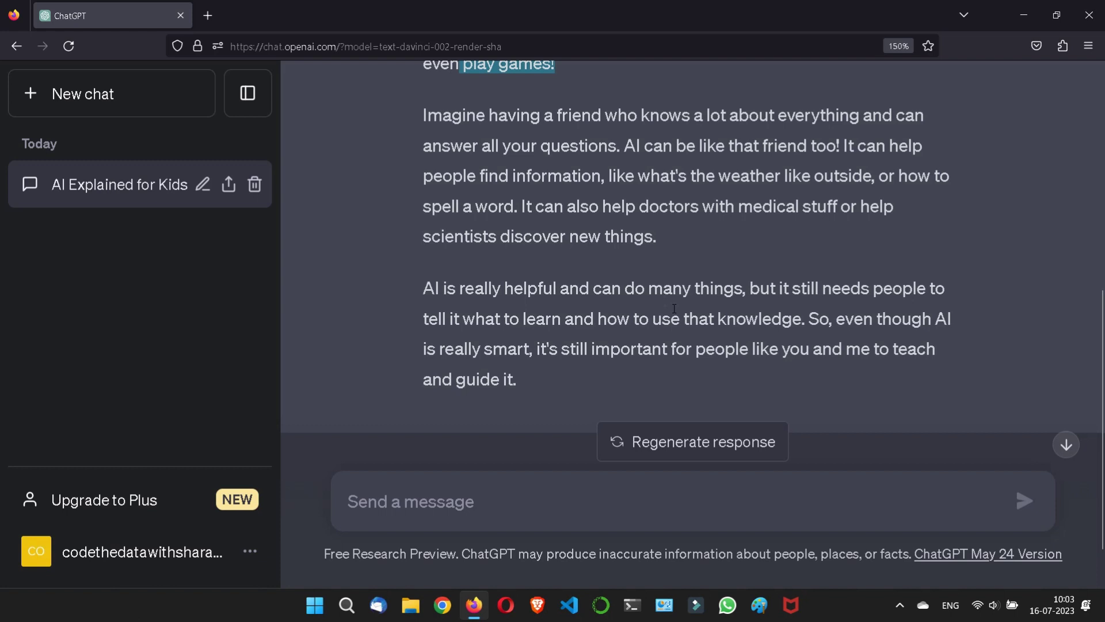
scroll(675, 308, "down", 1)
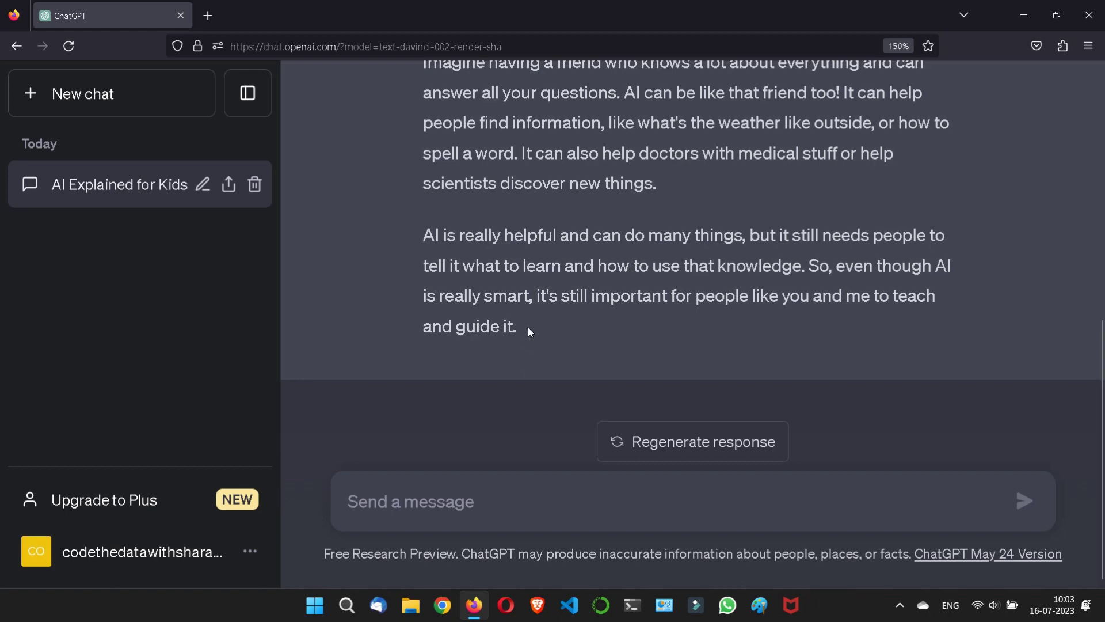
scroll(529, 327, "up", 6)
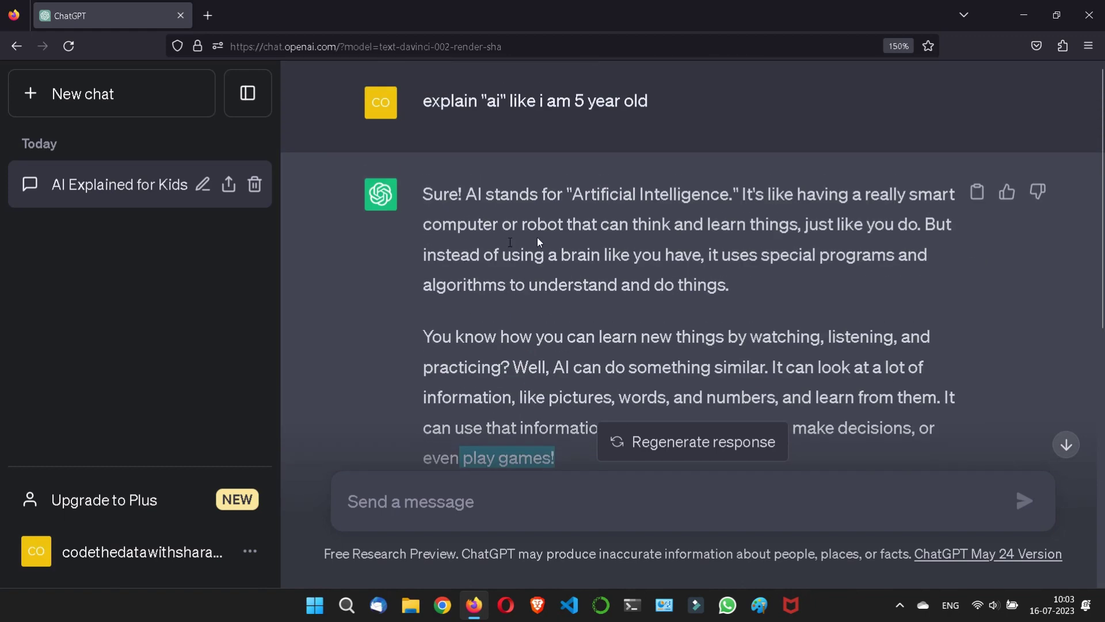